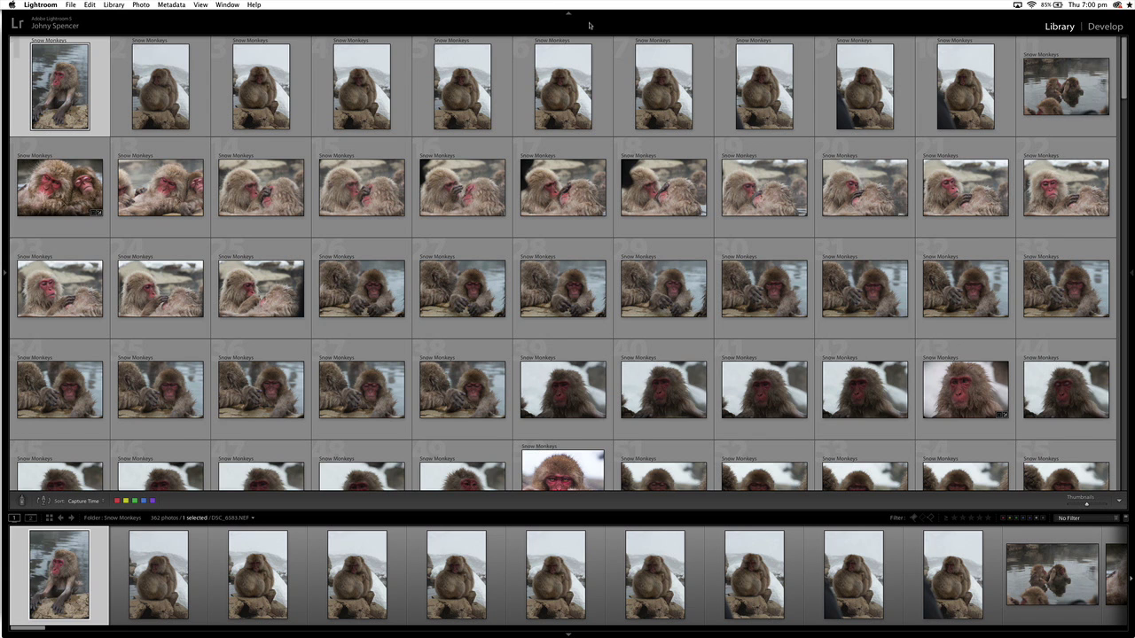
Step: Enable Photo > Auto Advance and bring up the first photo, DSC_6583.NEF, in Loupe view
left_click(142, 6)
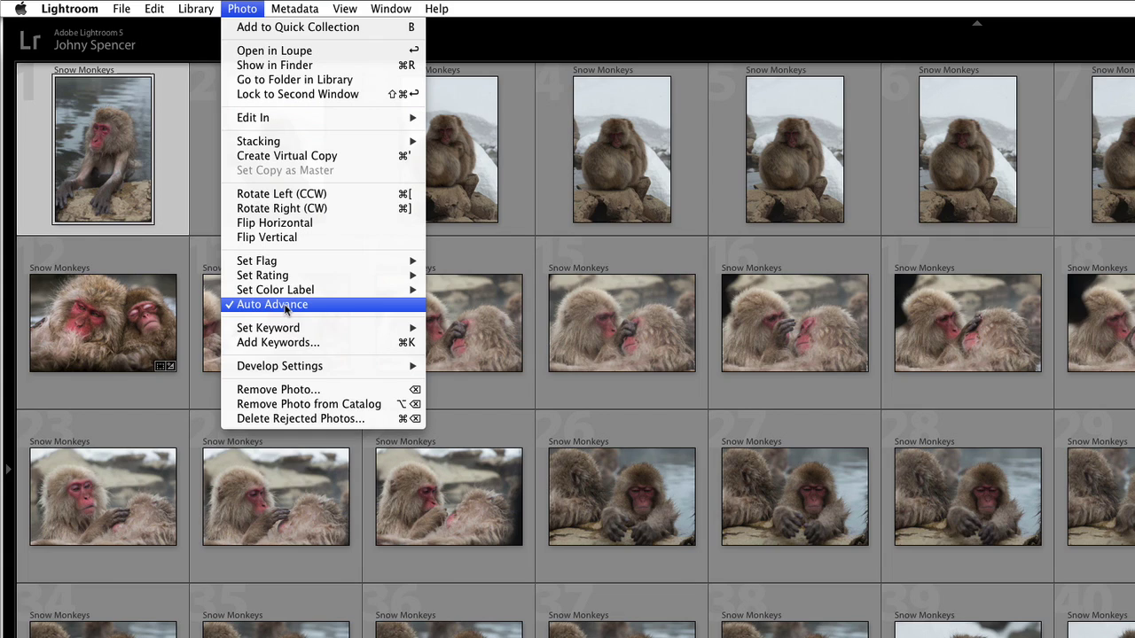
left_click(284, 306)
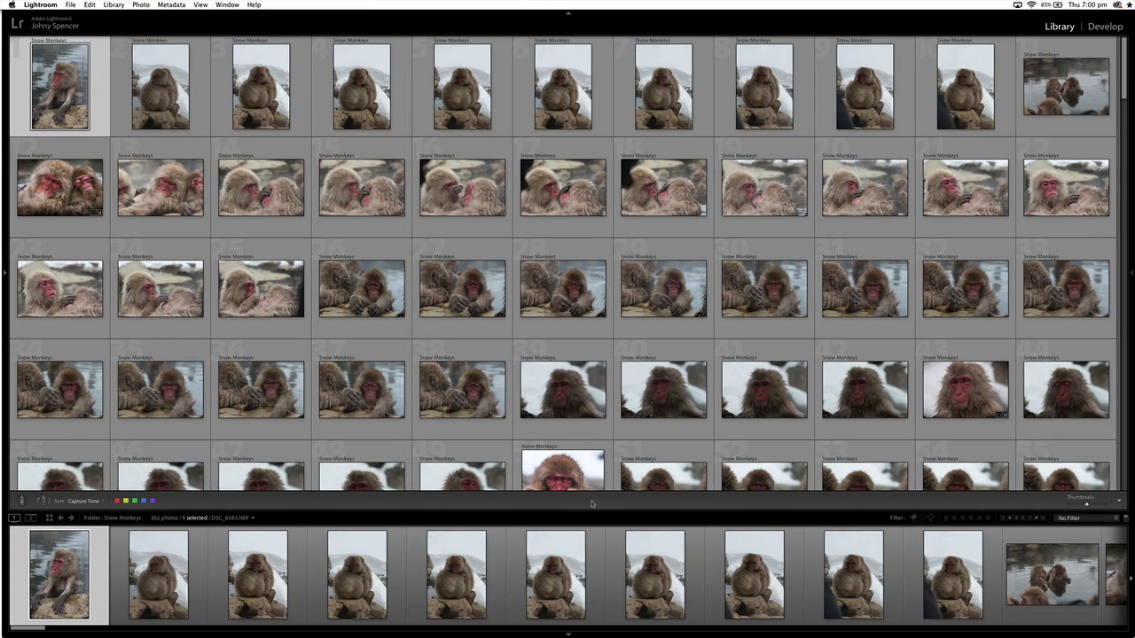
left_click_drag(590, 511, 579, 252)
Step: Open the first thumbnail large in Loupe view and step through the next few photos
double_click(57, 91)
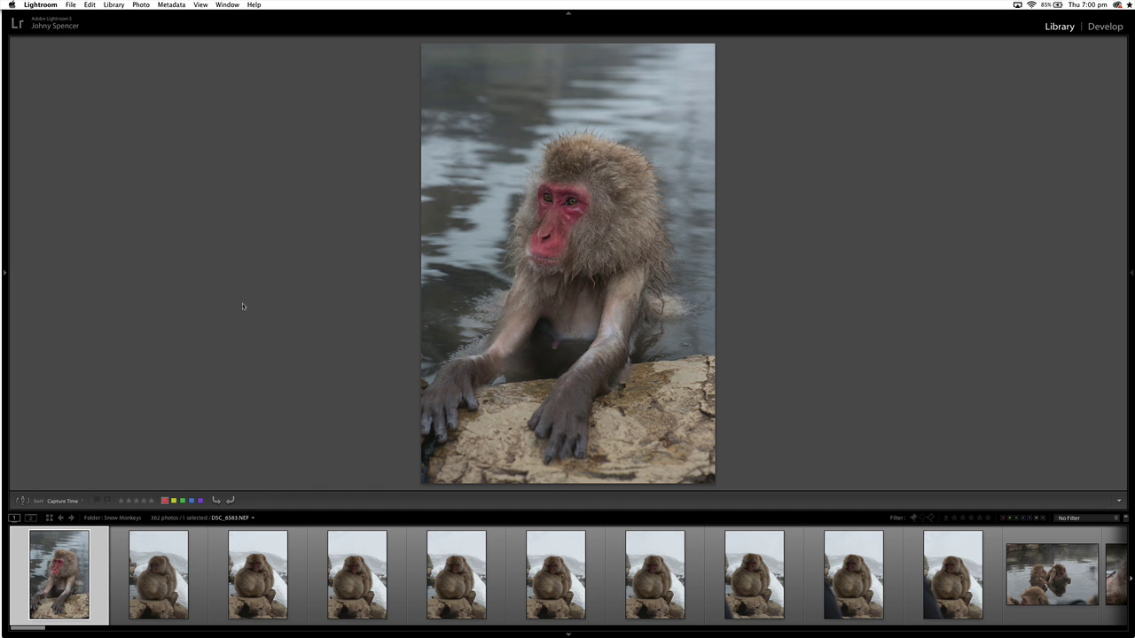
key("Right")
key("Right")
key("Right")
key("Right")
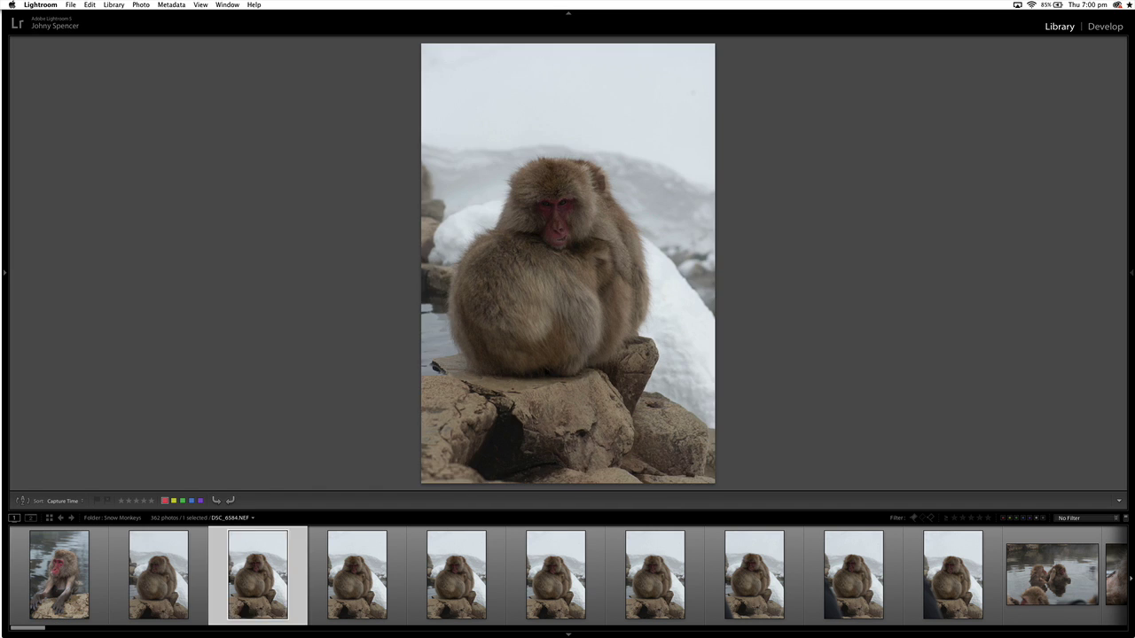
key("Left")
key("Left")
key("Left")
key("Left")
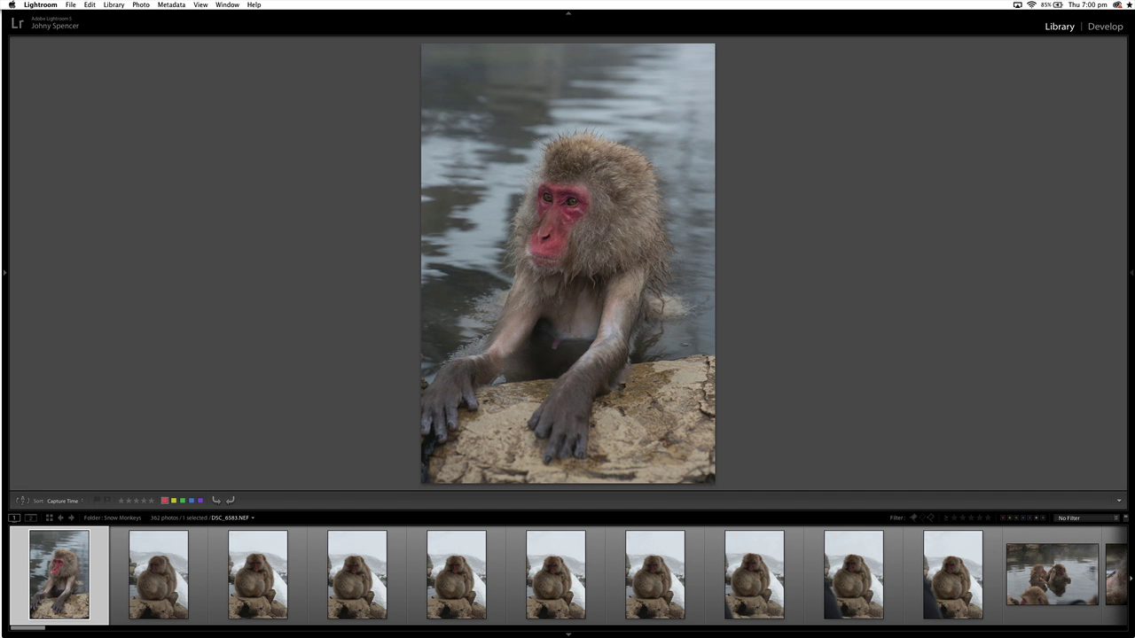
key("Right")
key("Right")
key("Right")
key("Right")
key("Right")
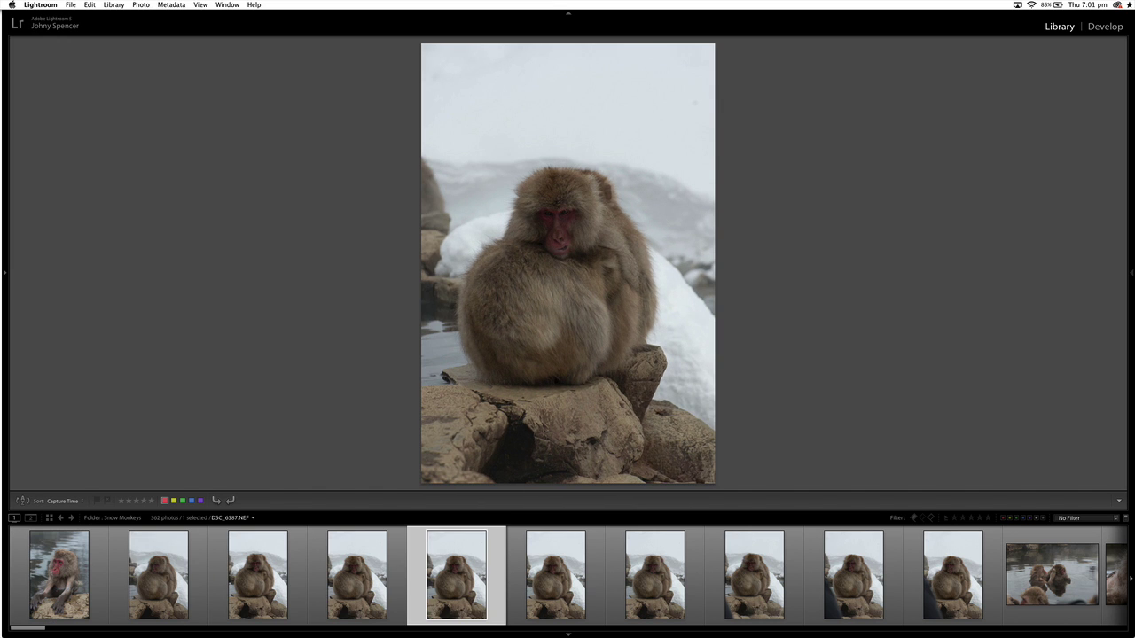
key("Right")
key("Right")
key("Right")
key("Right")
key("Right")
key("Right")
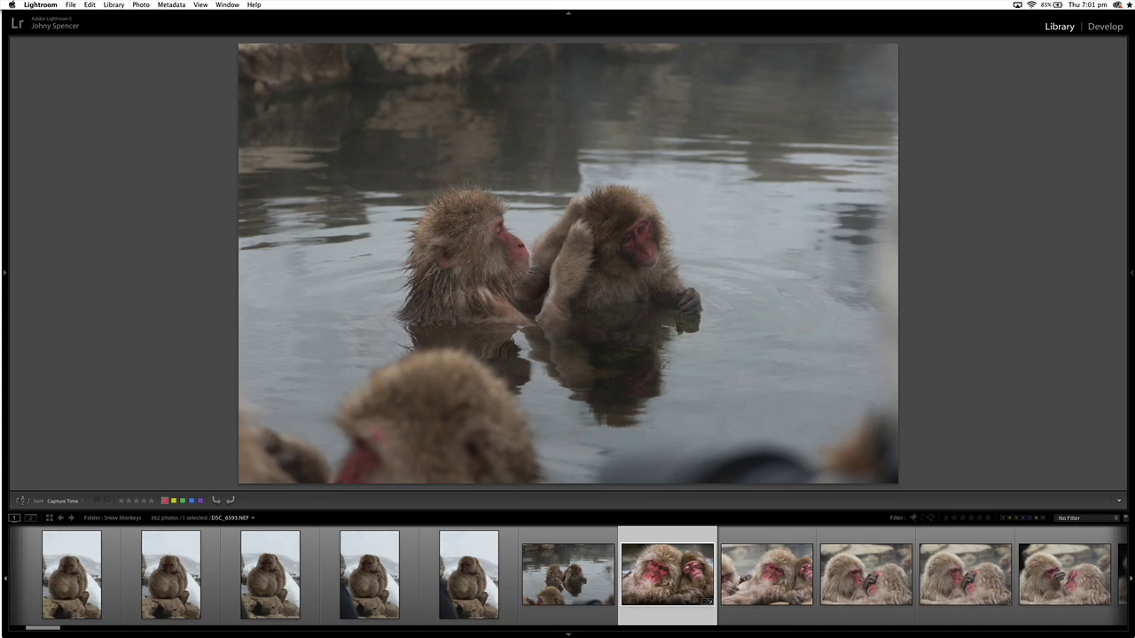
Step: Flip back and forth comparing the near-identical sitting-monkey shots, ending on DSC_6592.NEF
key("Left")
key("Left")
key("Left")
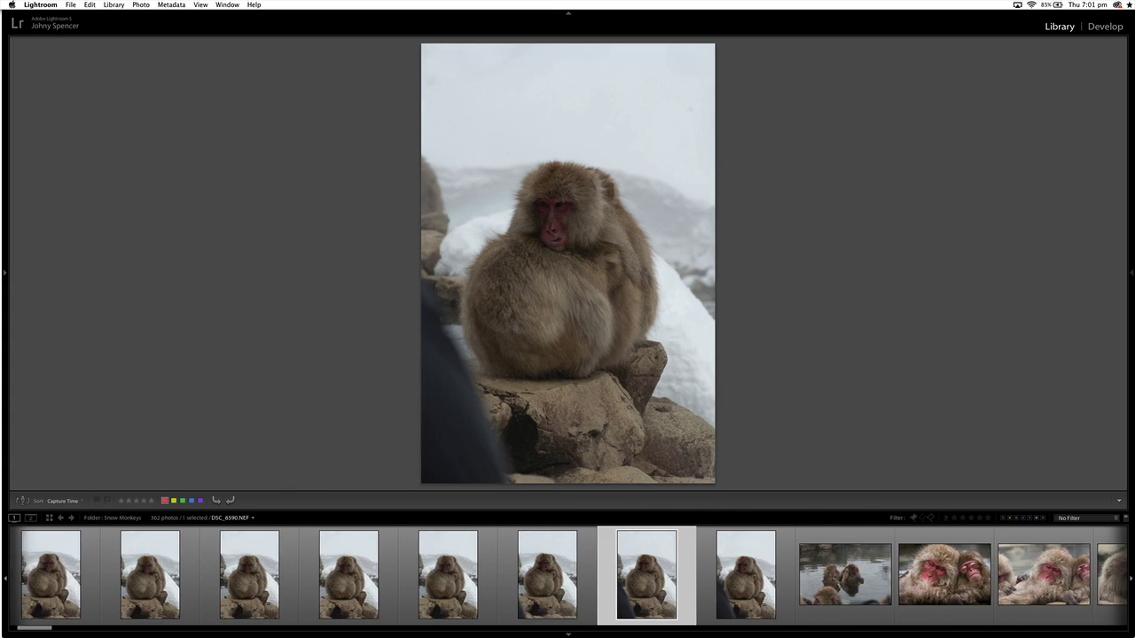
key("Left")
key("Right")
key("Right")
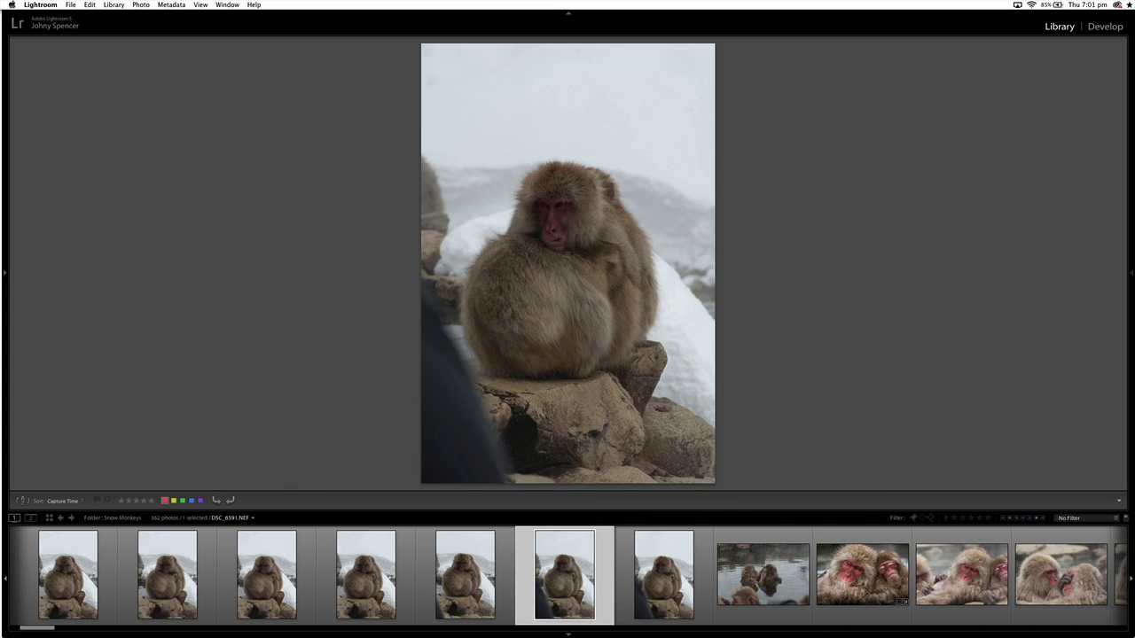
key("Right")
key("Left")
key("Left")
key("Right")
key("Right")
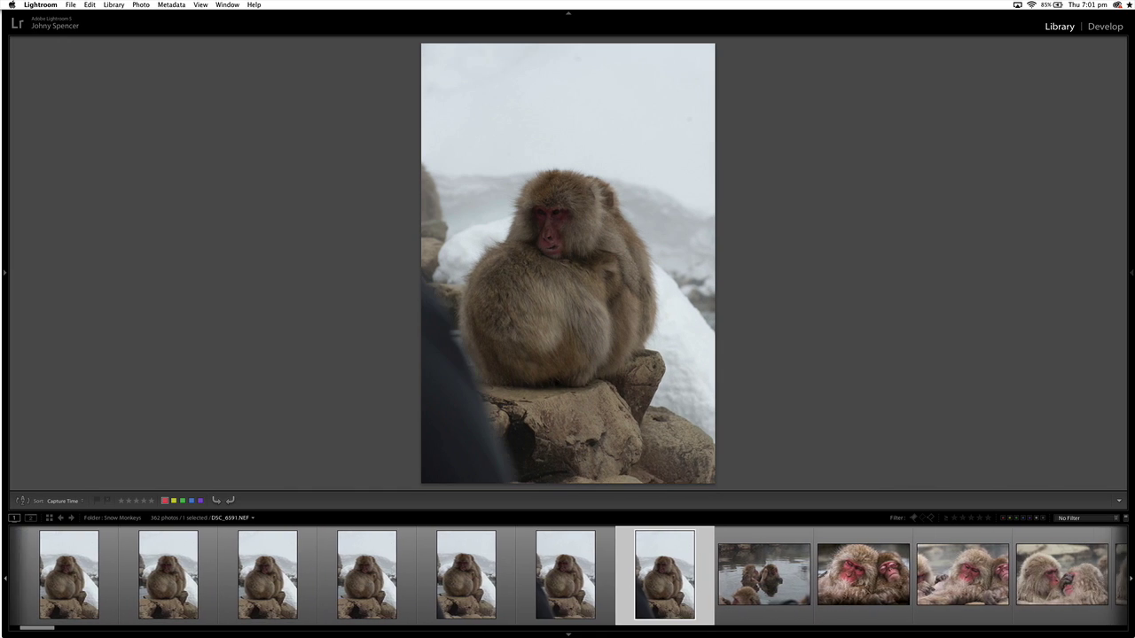
key("Left")
key("Left")
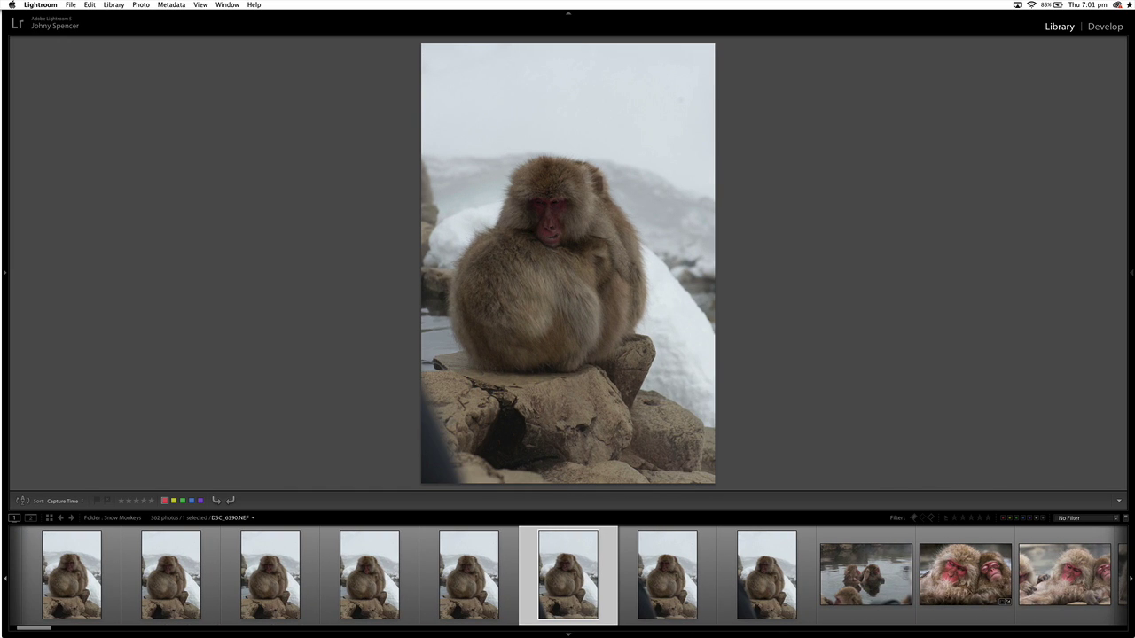
key("Right")
key("Right")
key("Left")
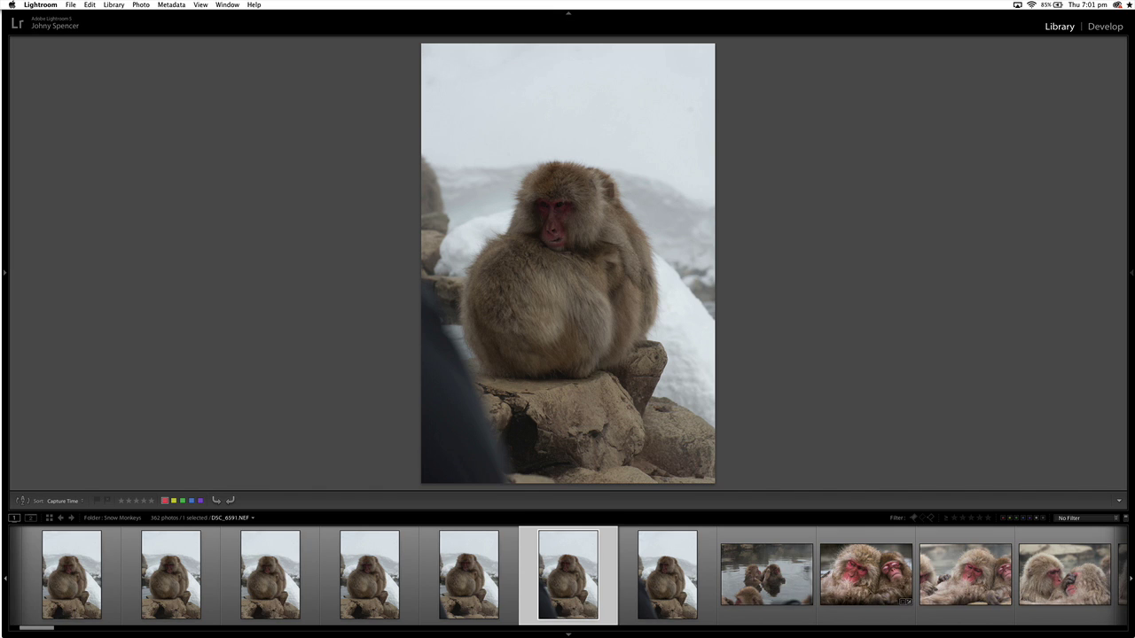
key("Left")
key("Left")
key("Left")
key("Right")
key("Right")
key("Right")
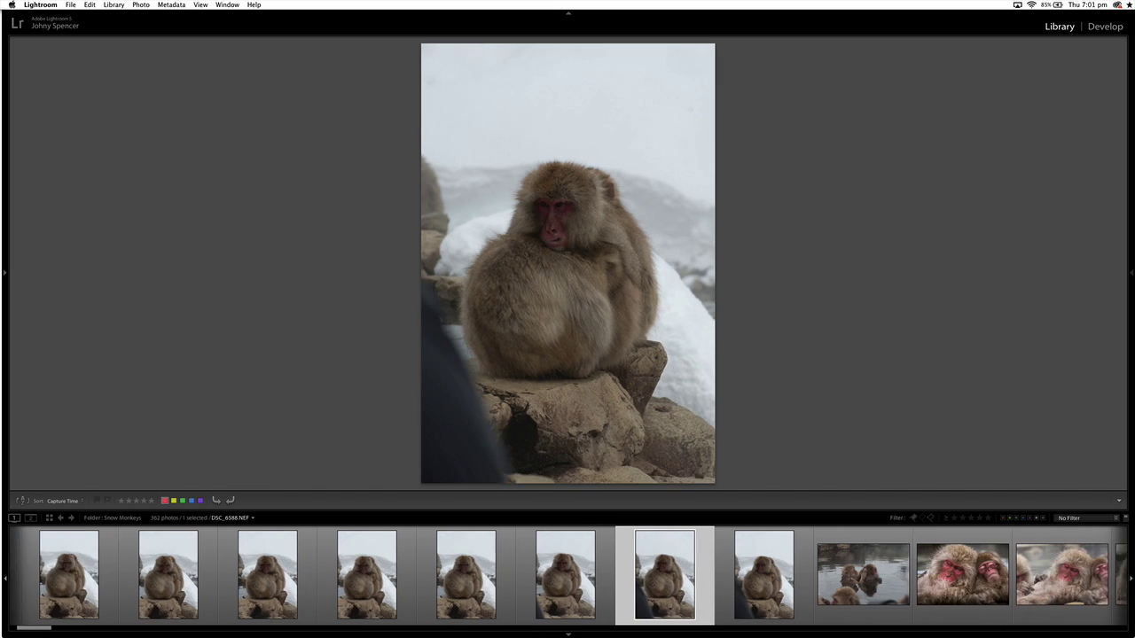
key("Right")
key("Left")
key("Left")
key("Left")
key("Left")
key("Left")
key("Left")
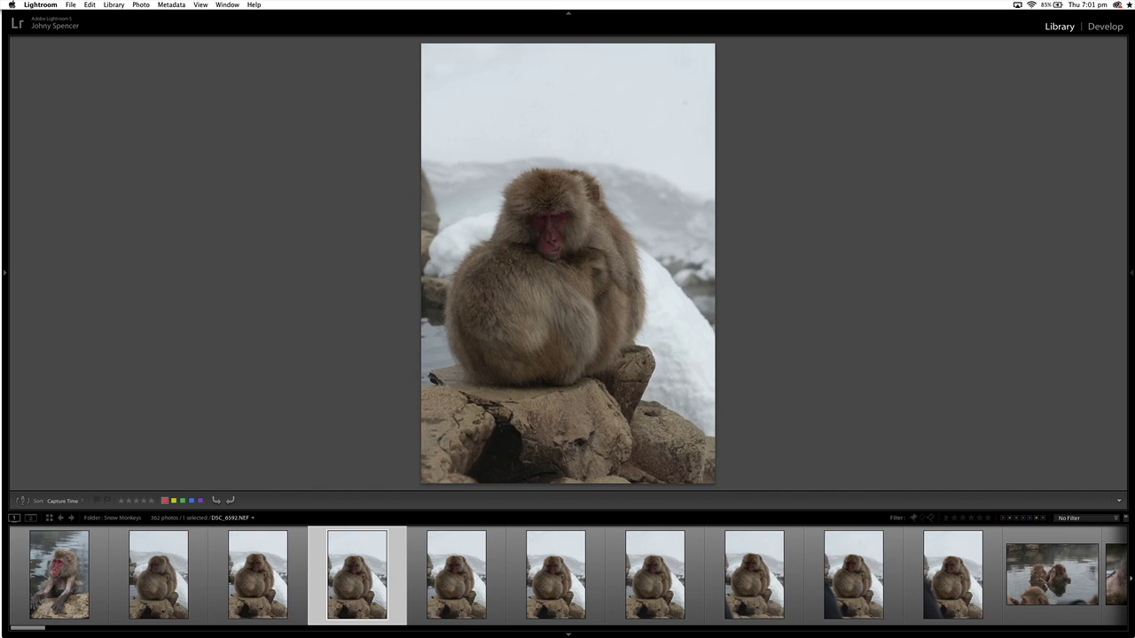
key("Left")
key("Left")
key("Left")
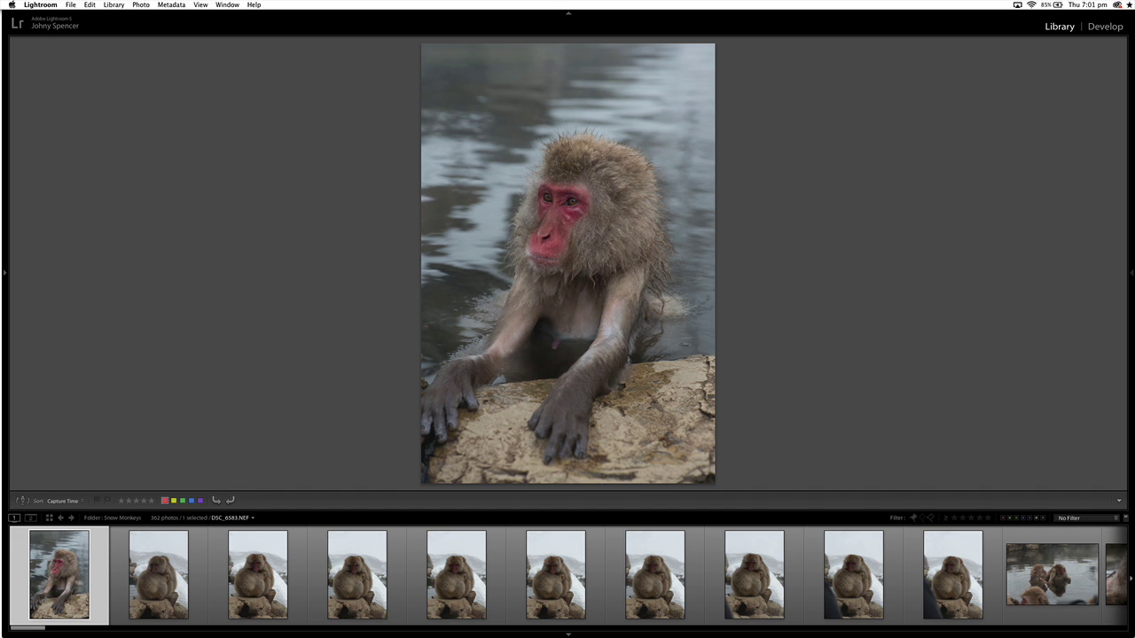
Step: Flag the red-faced monkey photo DSC_6583.NEF as a pick and return to it
key("p")
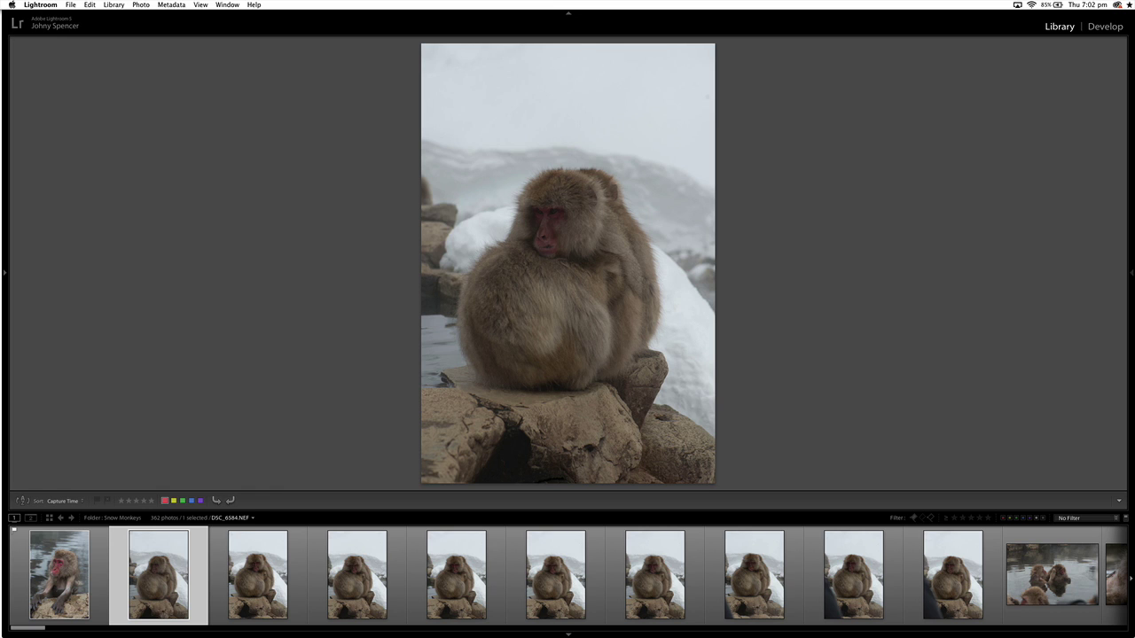
key("Left")
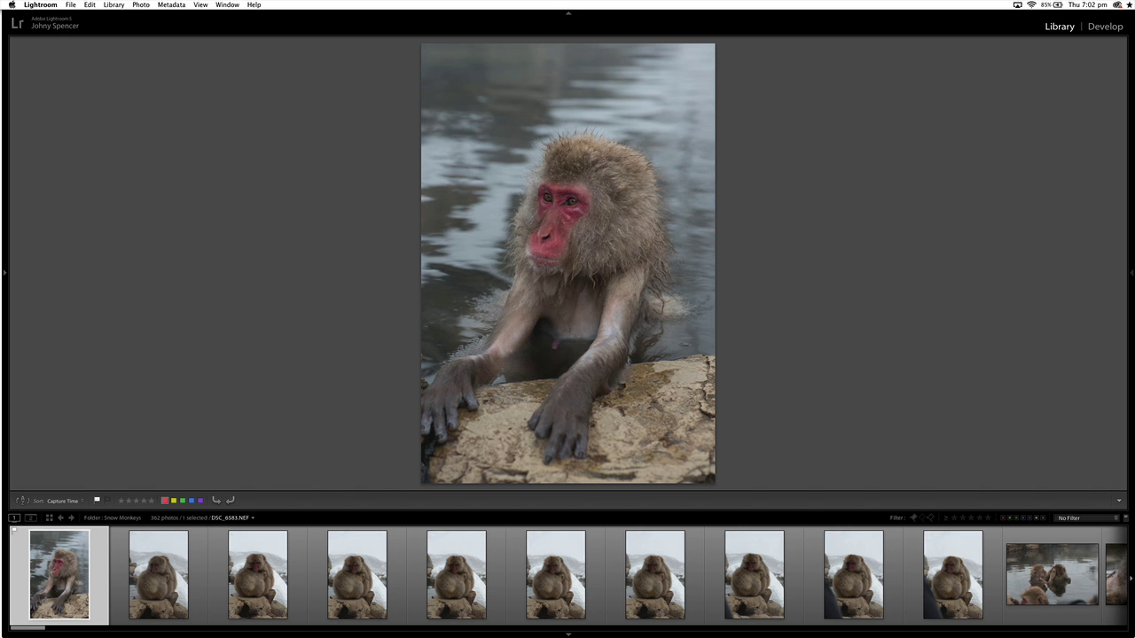
Step: Pick the best sitting-monkey and hot-spring frames, rejecting the near-duplicates between them
key("p")
key("p")
key("x")
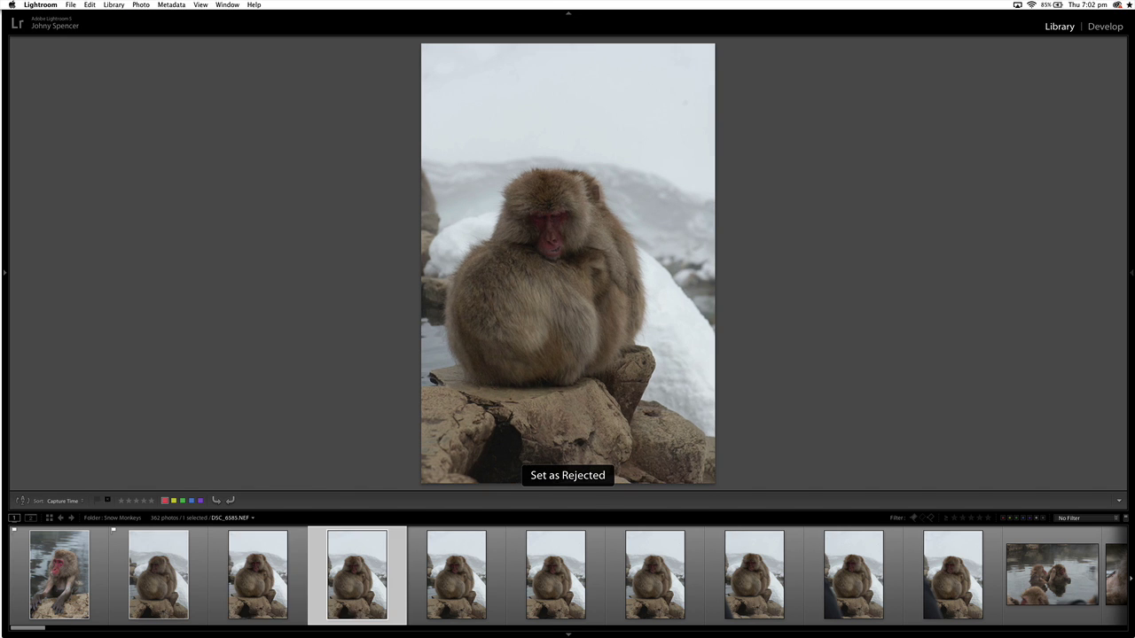
key("x")
key("x")
key("x")
key("x")
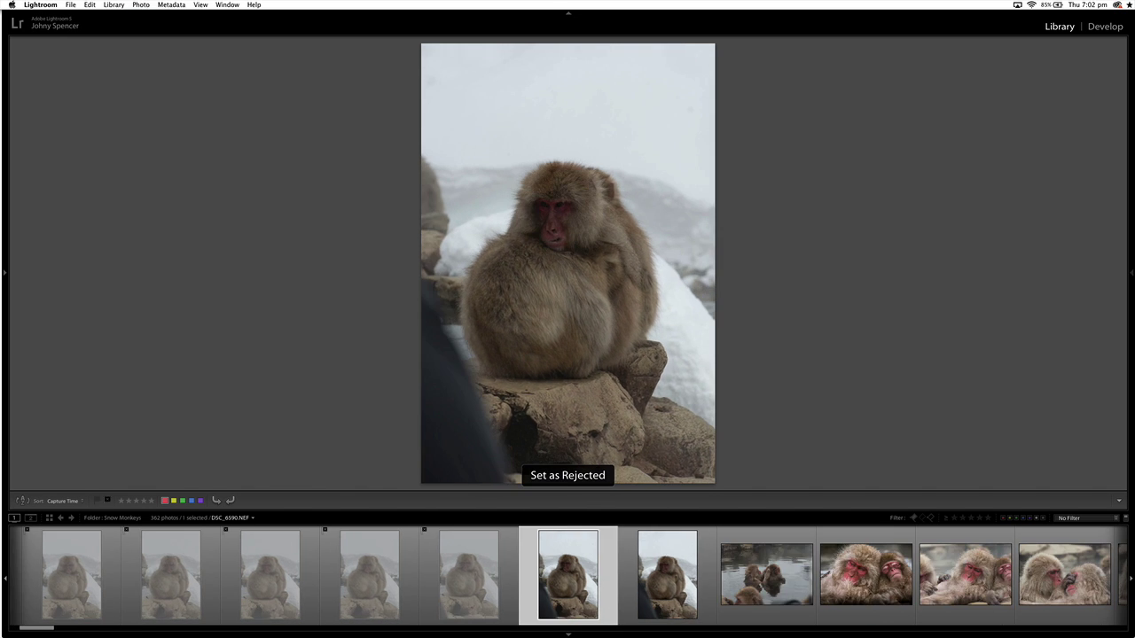
key("x")
key("x")
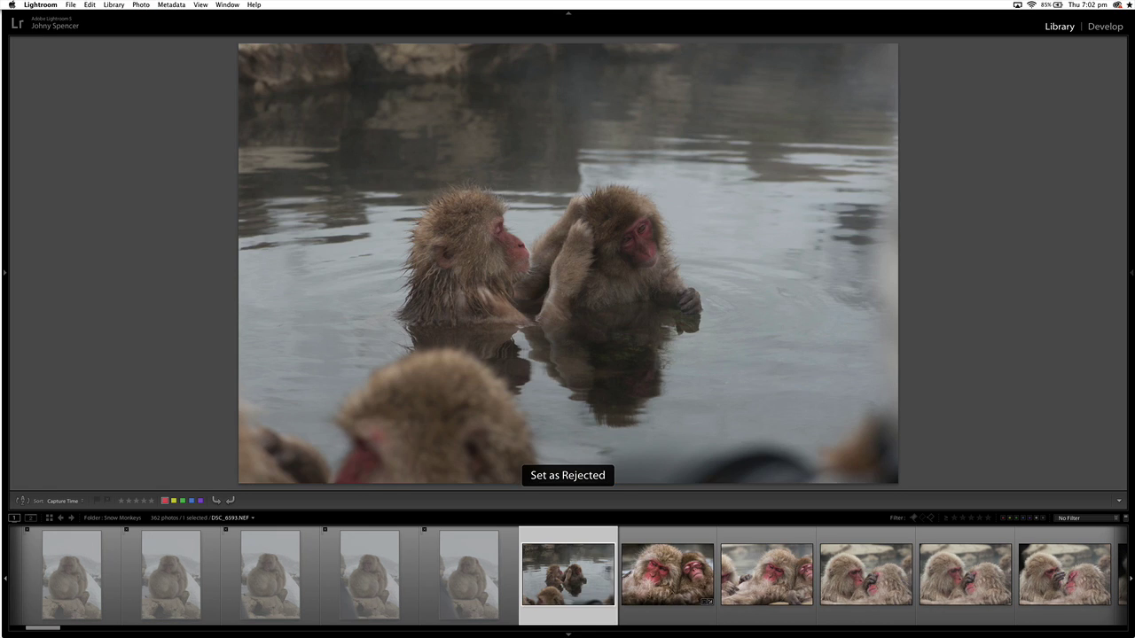
key("p")
key("p")
key("x")
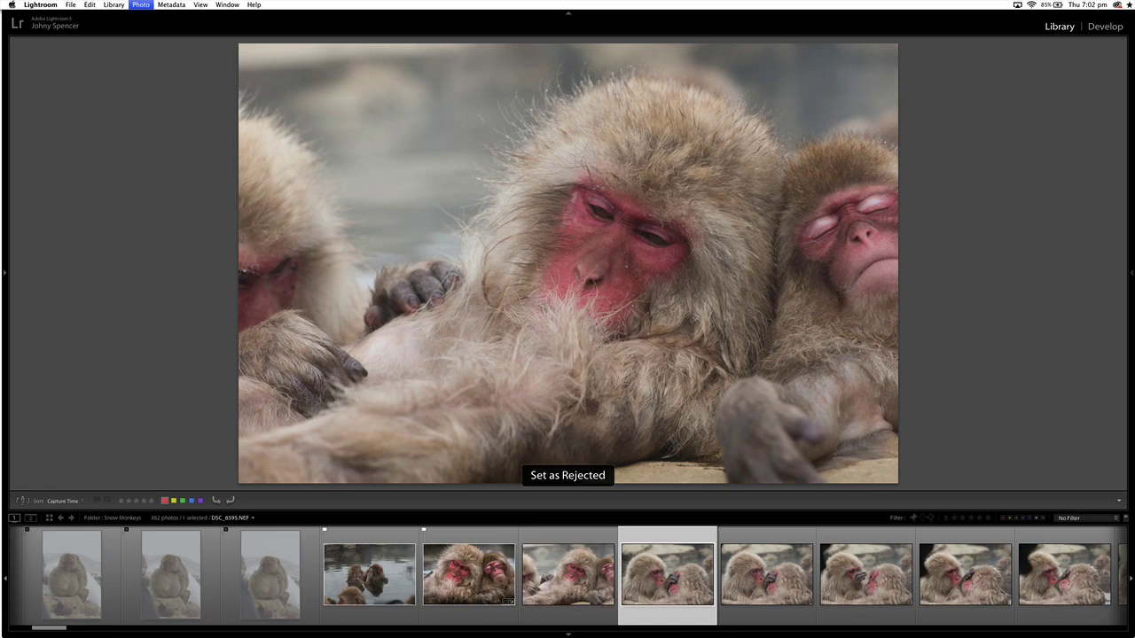
key("x")
key("x")
key("x")
key("x")
key("x")
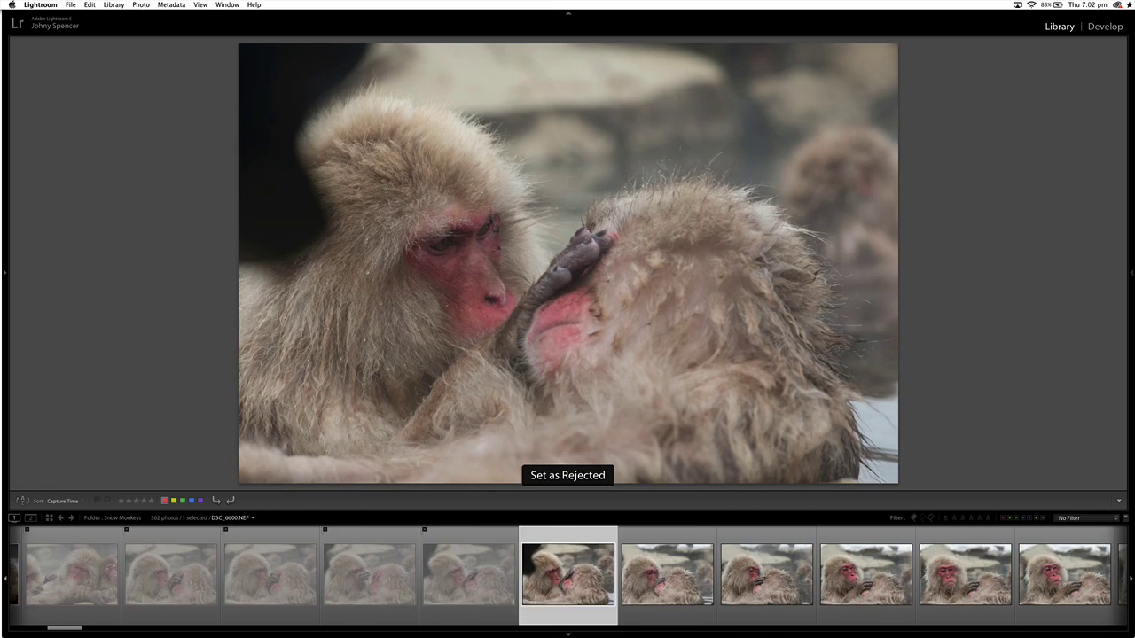
key("x")
key("p")
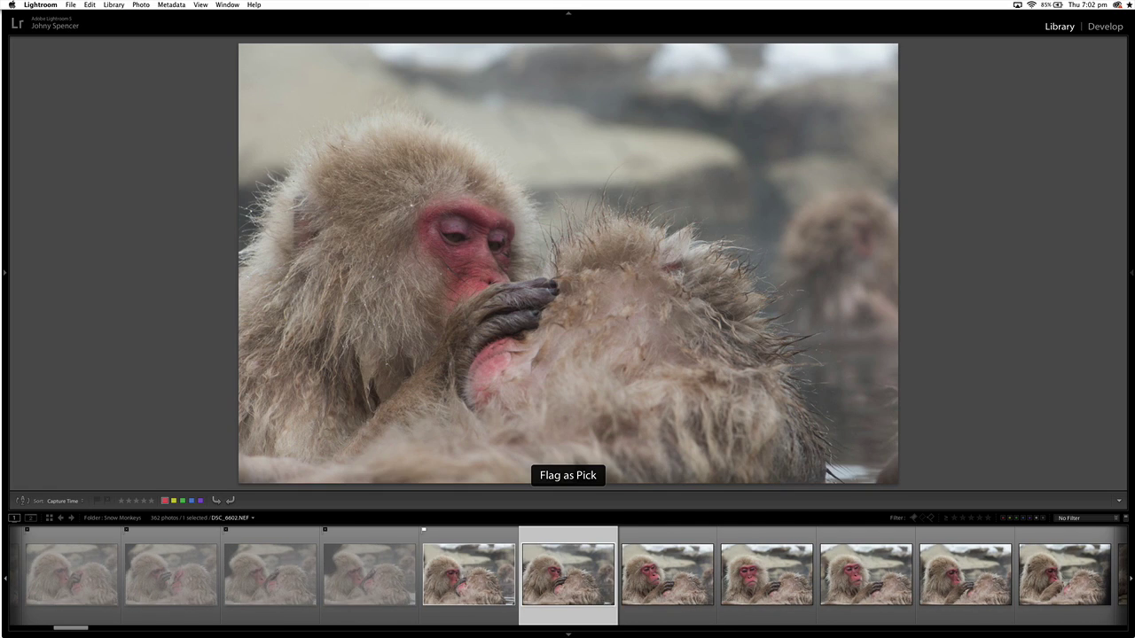
key("x")
Step: Pick the sharp portrait and one later frame, rejecting the weaker shots through DSC_6621.NEF
key("x")
key("x")
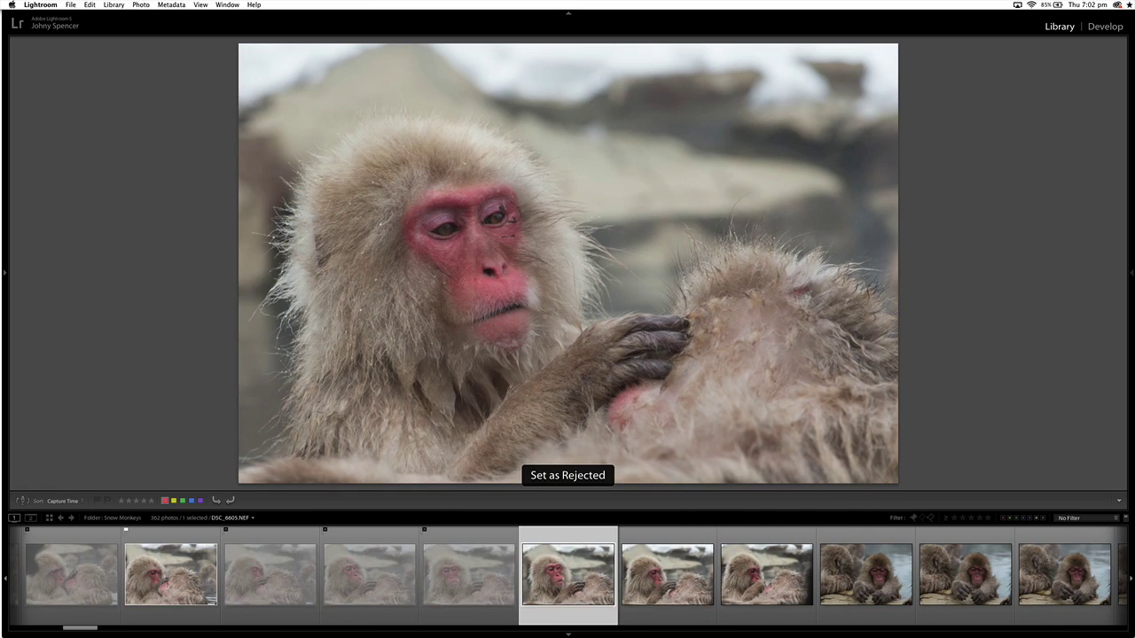
key("p")
key("x")
key("x")
key("x")
key("x")
key("x")
key("x")
key("x")
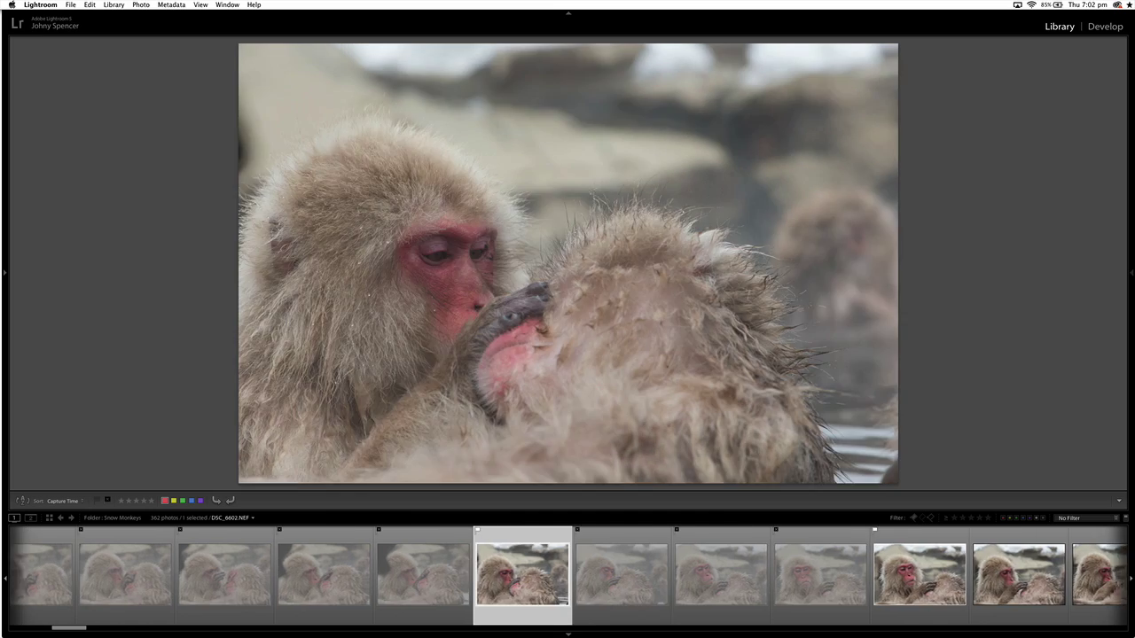
key("x")
key("x")
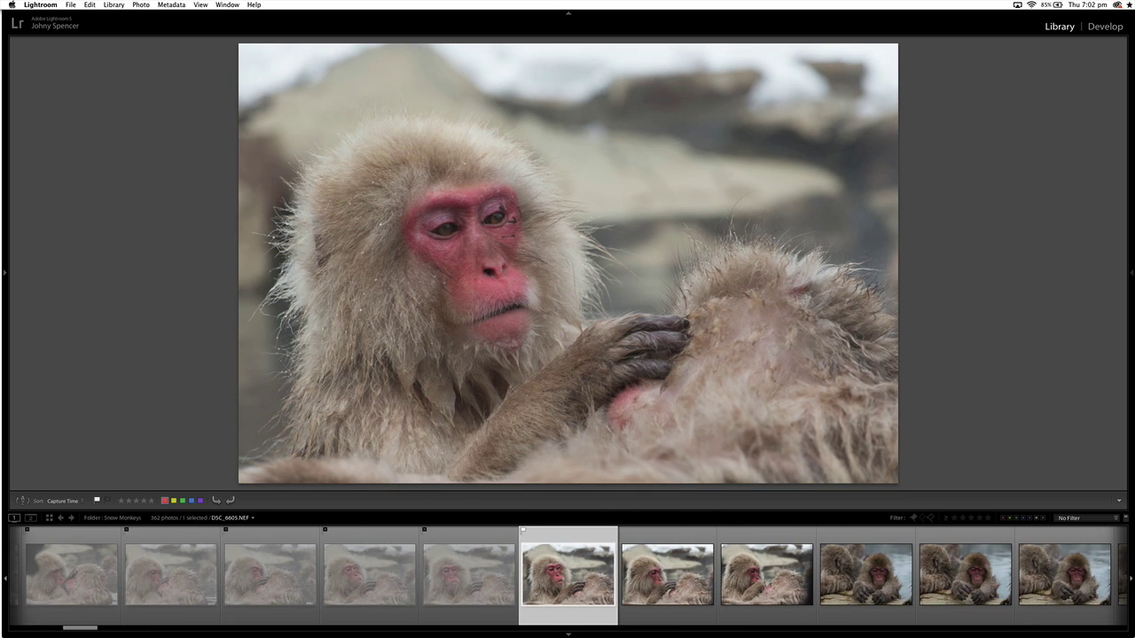
key("x")
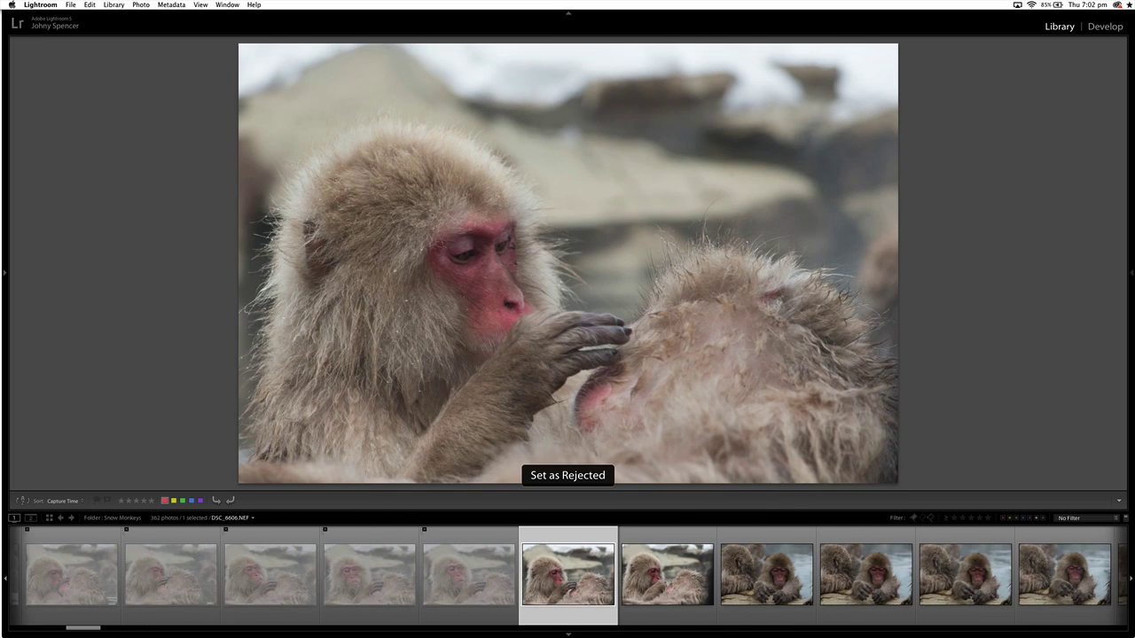
key("x")
key("x")
key("x")
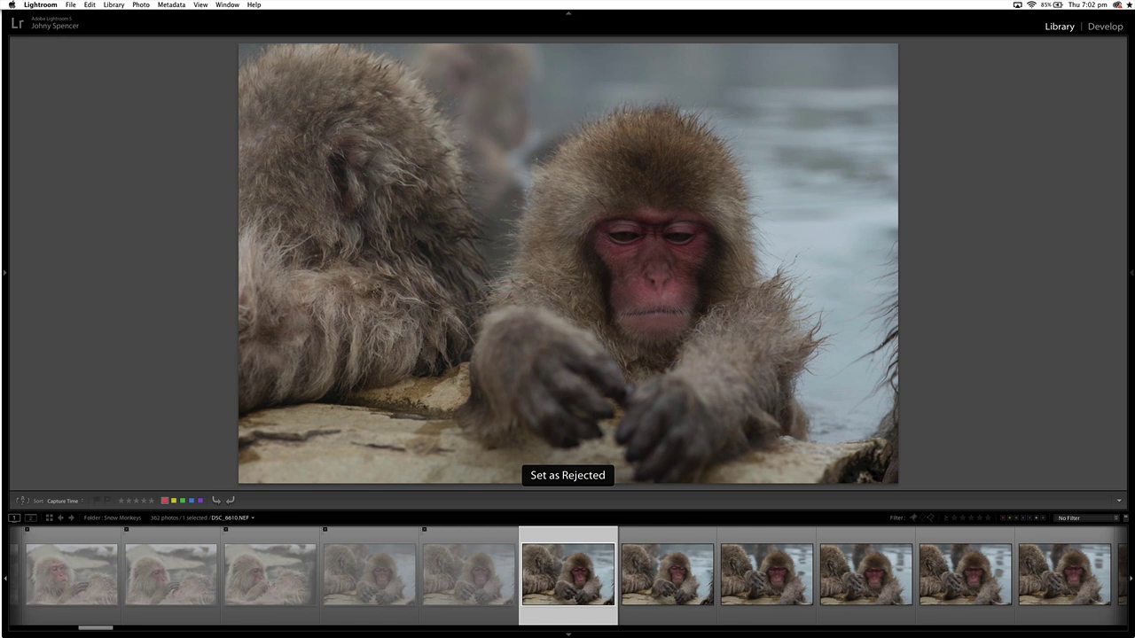
key("x")
key("x")
key("x")
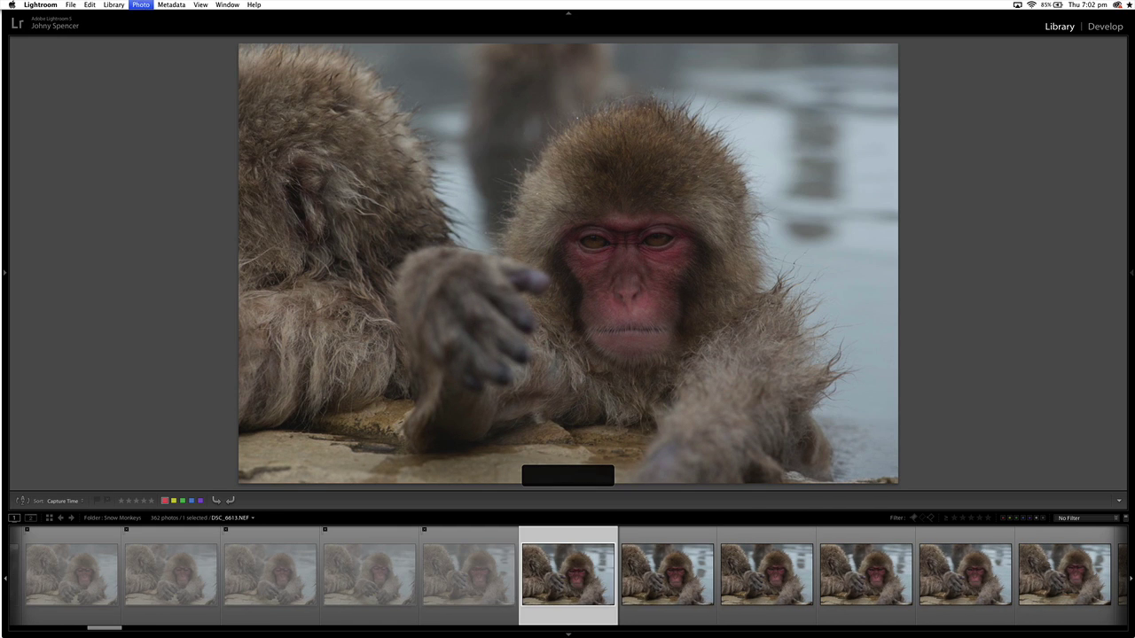
key("x")
key("p")
key("x")
key("Right")
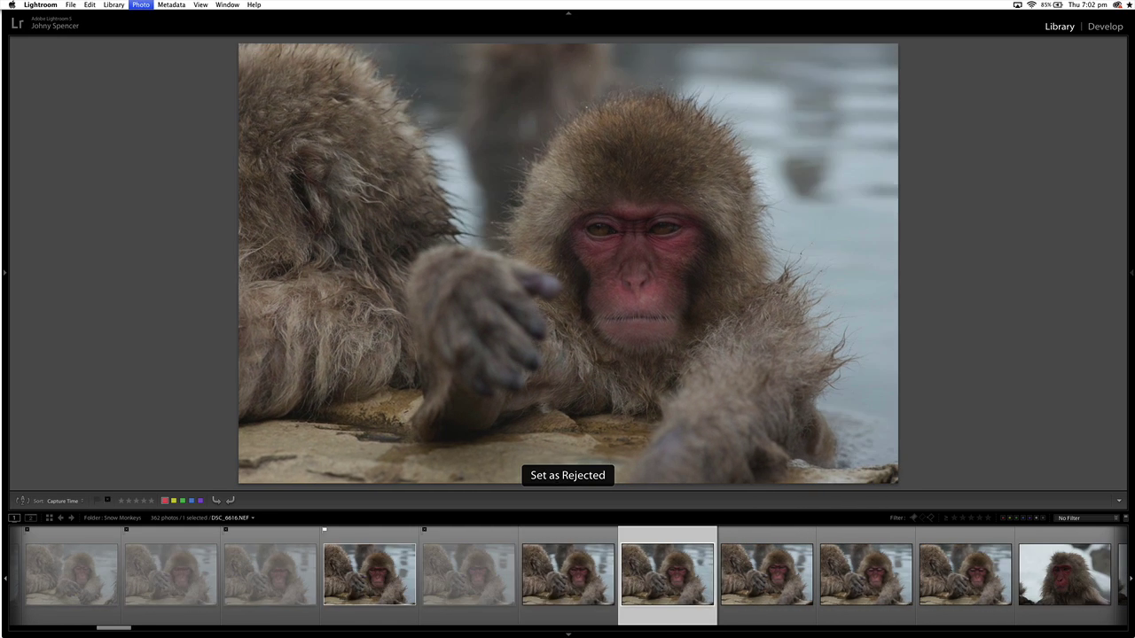
key("x")
key("x")
key("x")
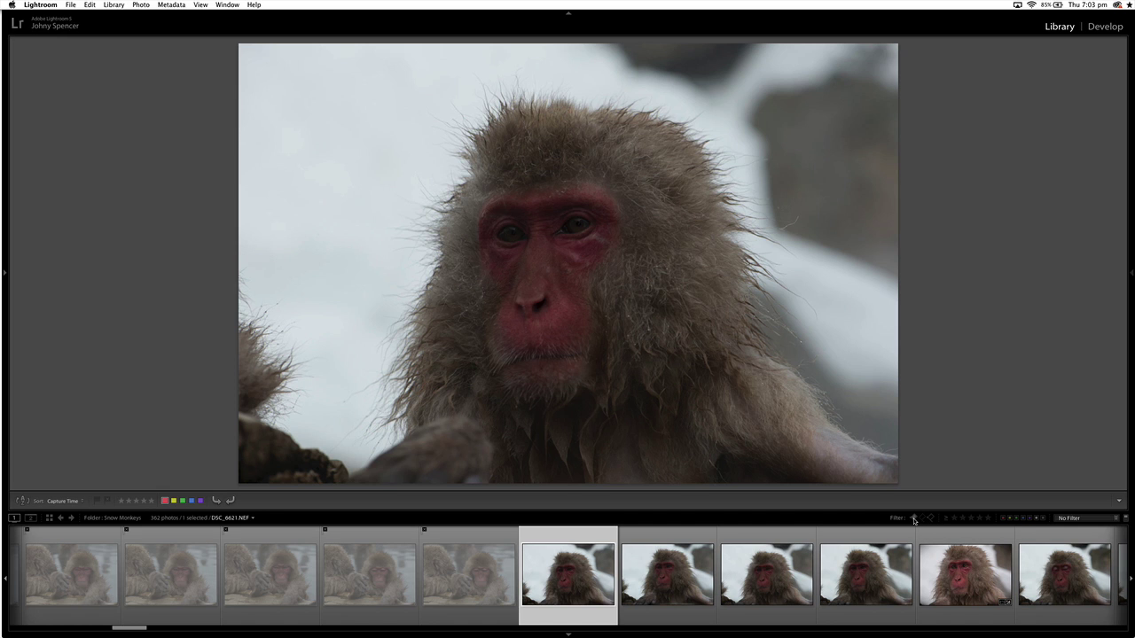
Step: Filter to picked photos and show them as large Grid thumbnails above a slimmer filmstrip
left_click(915, 519)
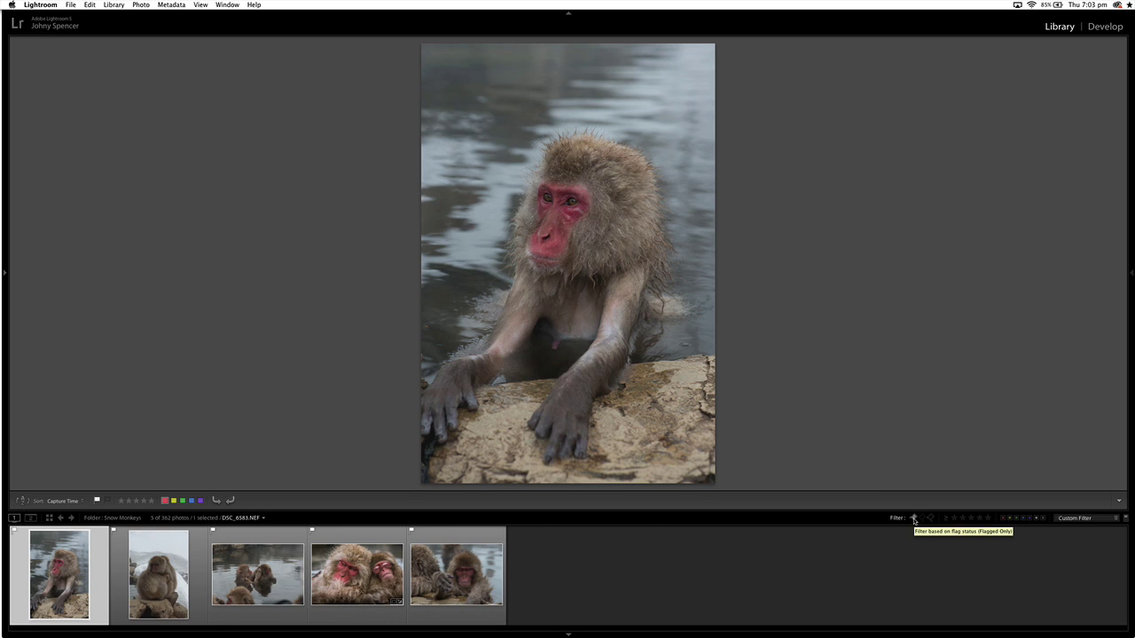
key("g")
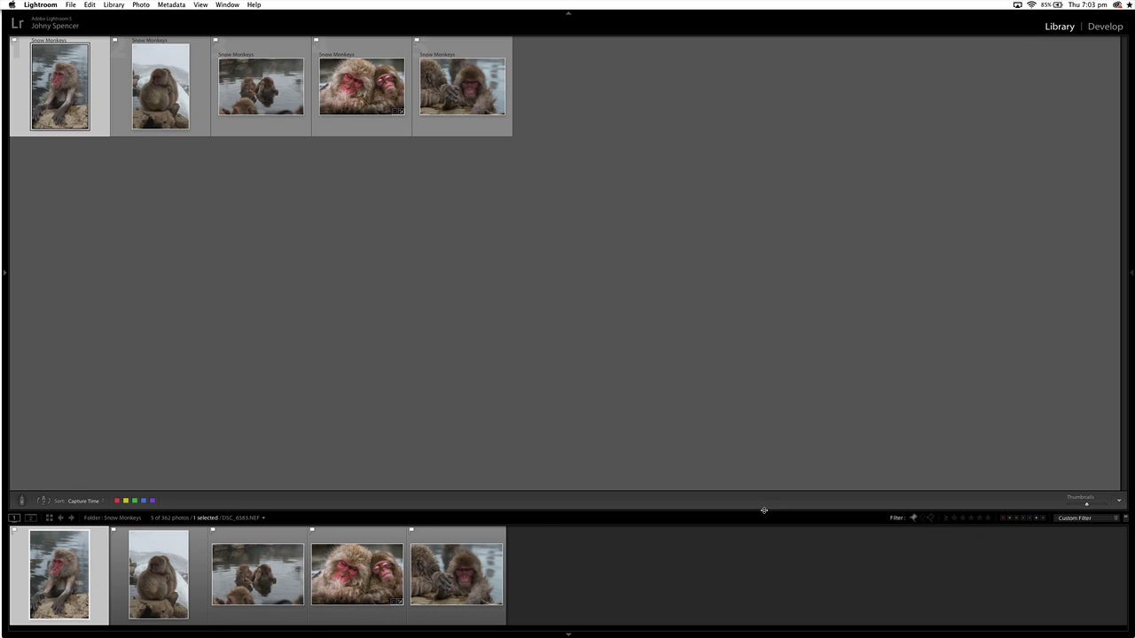
left_click_drag(597, 512, 596, 592)
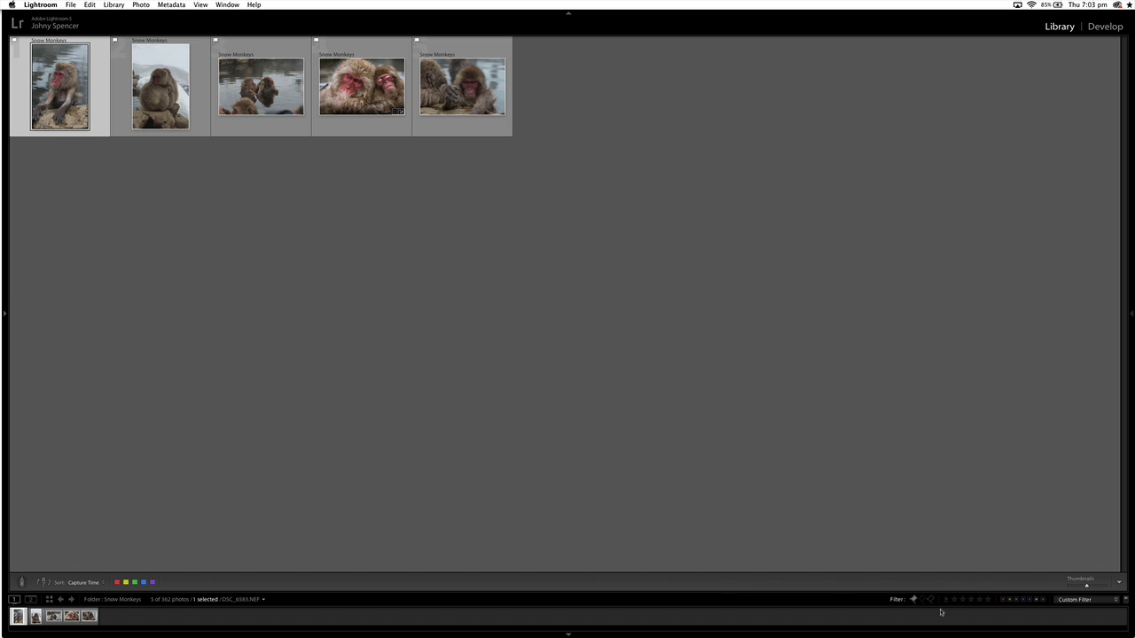
left_click_drag(1087, 586, 1099, 586)
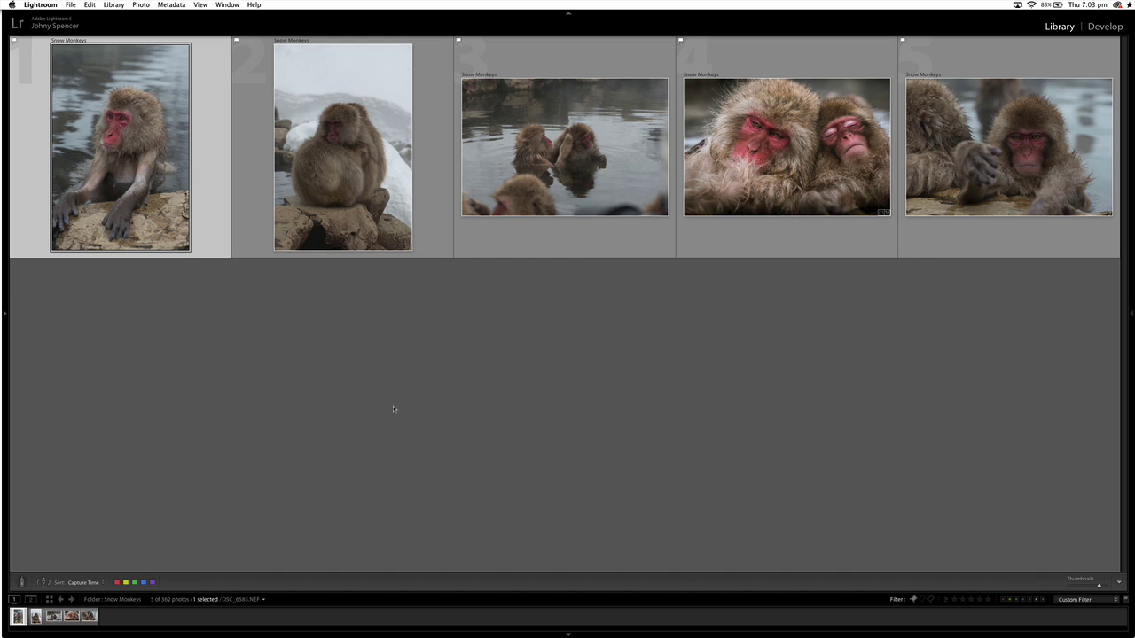
Step: Briefly list the 33 rejected photos, then filter back to the 5 picks of 562
left_click(916, 599)
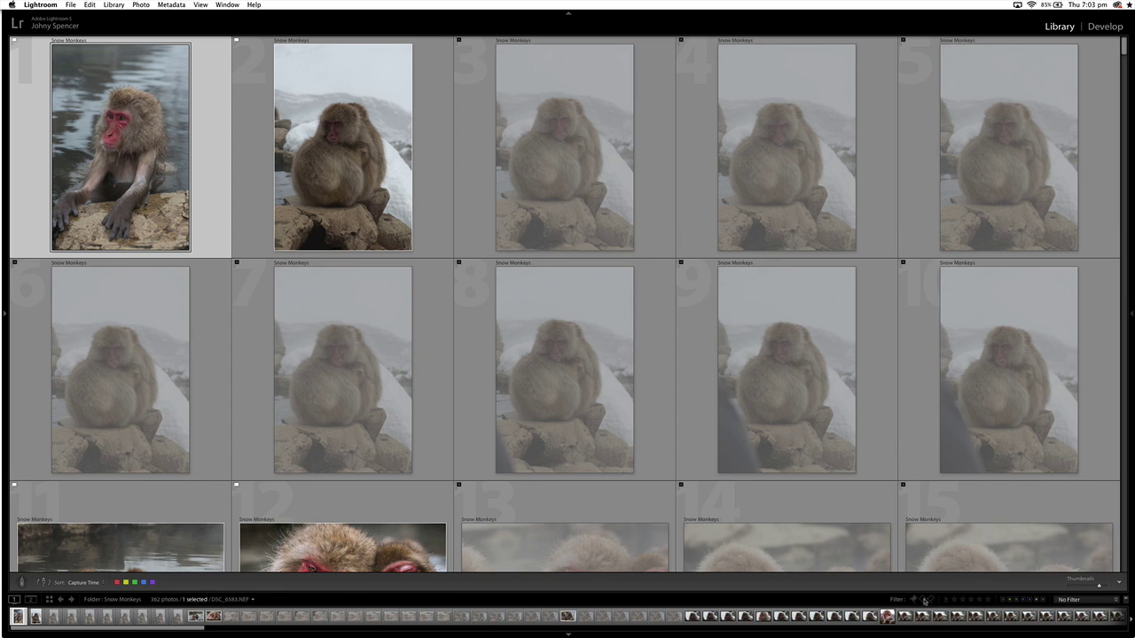
left_click(929, 600)
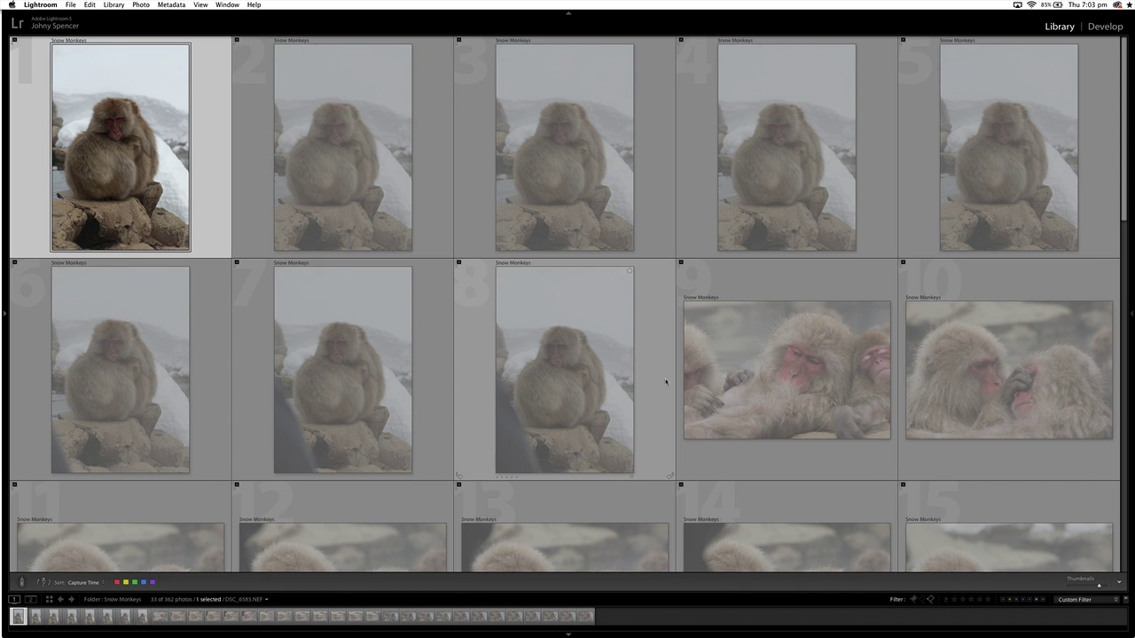
left_click(929, 601)
left_click(914, 600)
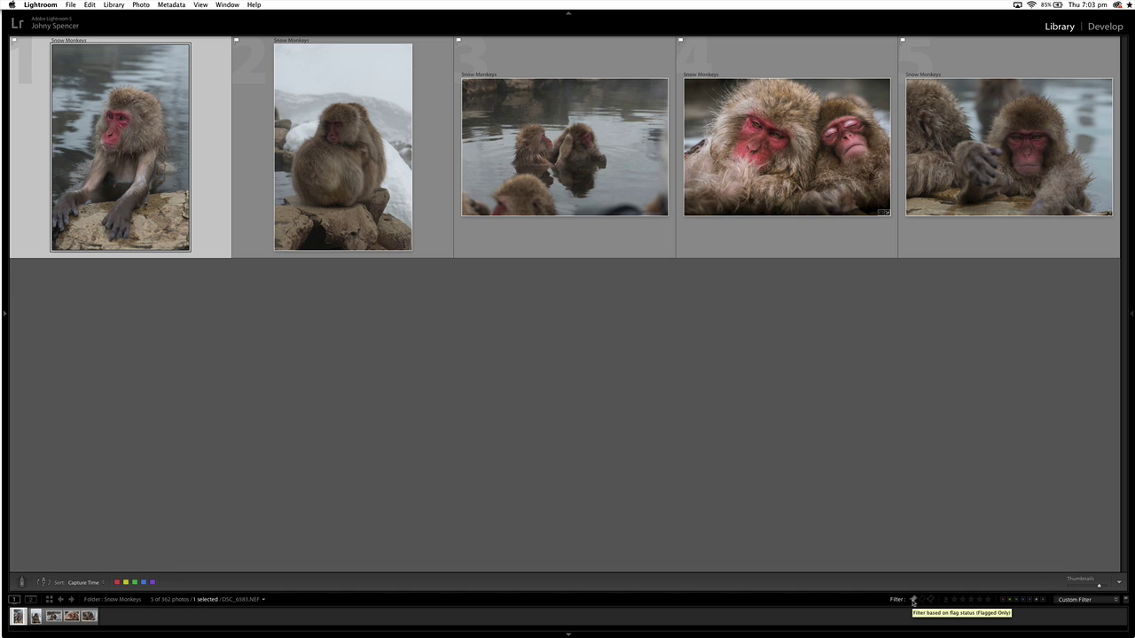
Step: Select all five picks, toggle the toolbar off and on, and switch cells to show index numbers
key("super+a")
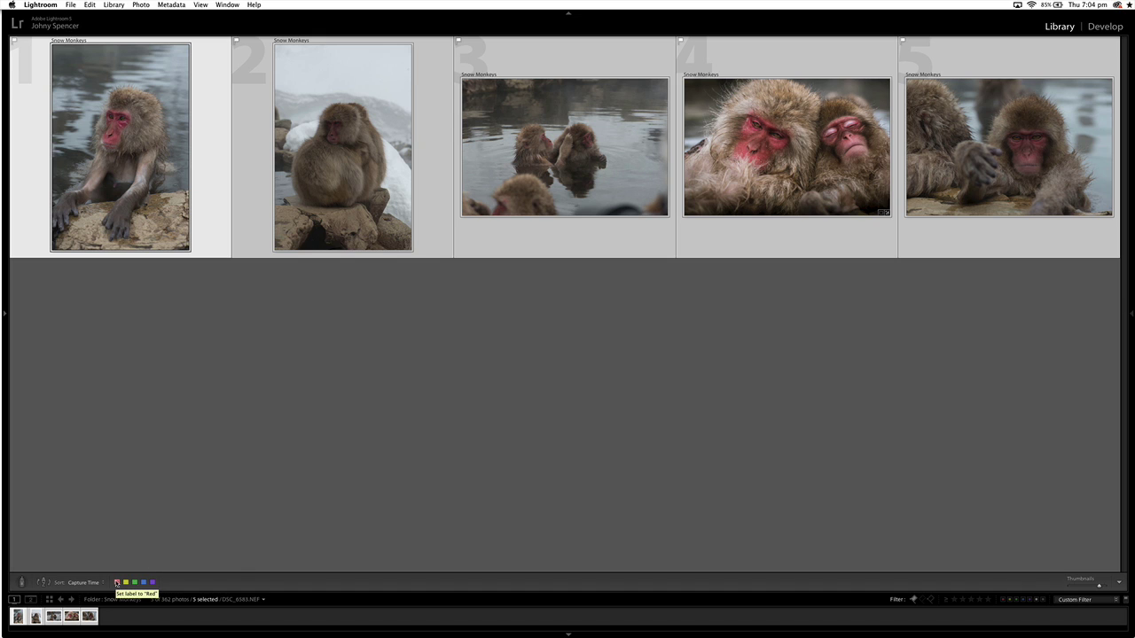
key("t")
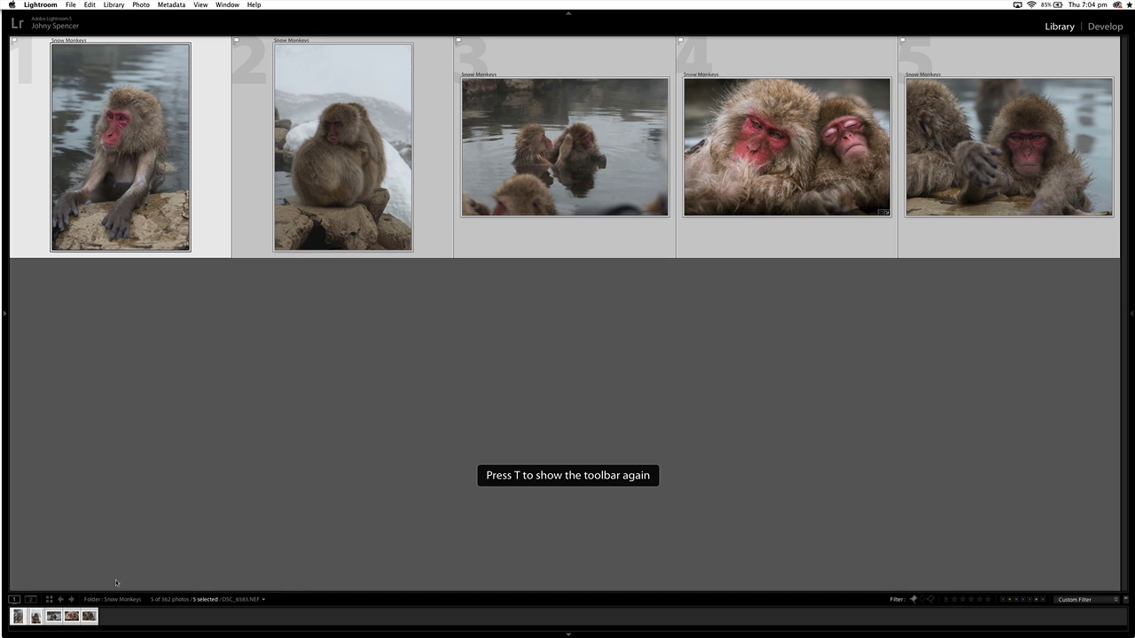
key("t")
key("t")
key("t")
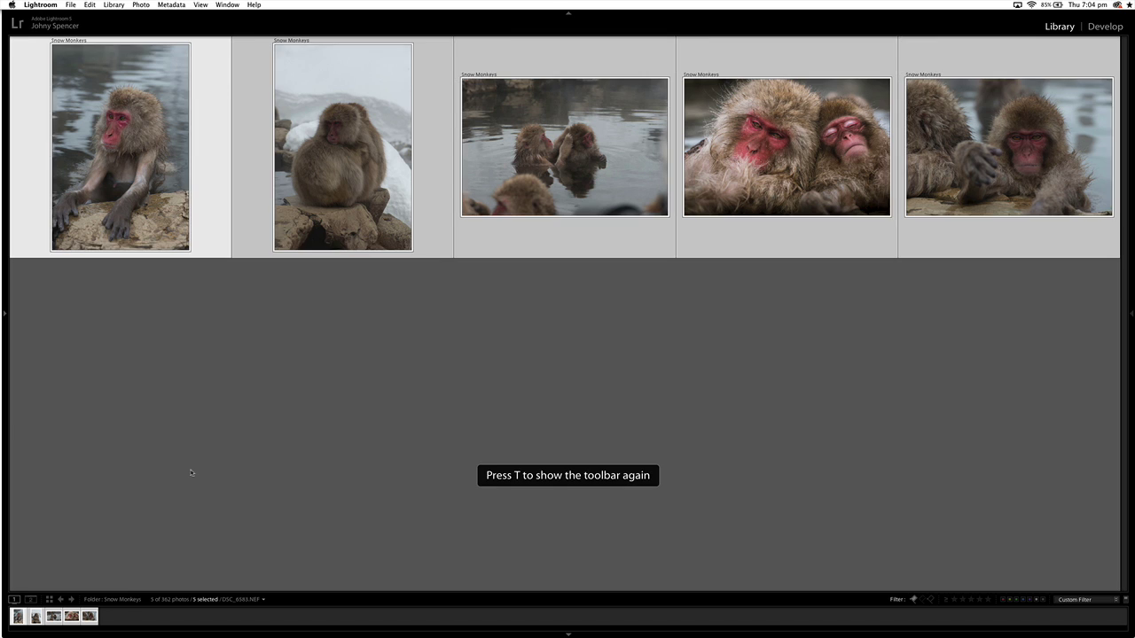
key("j")
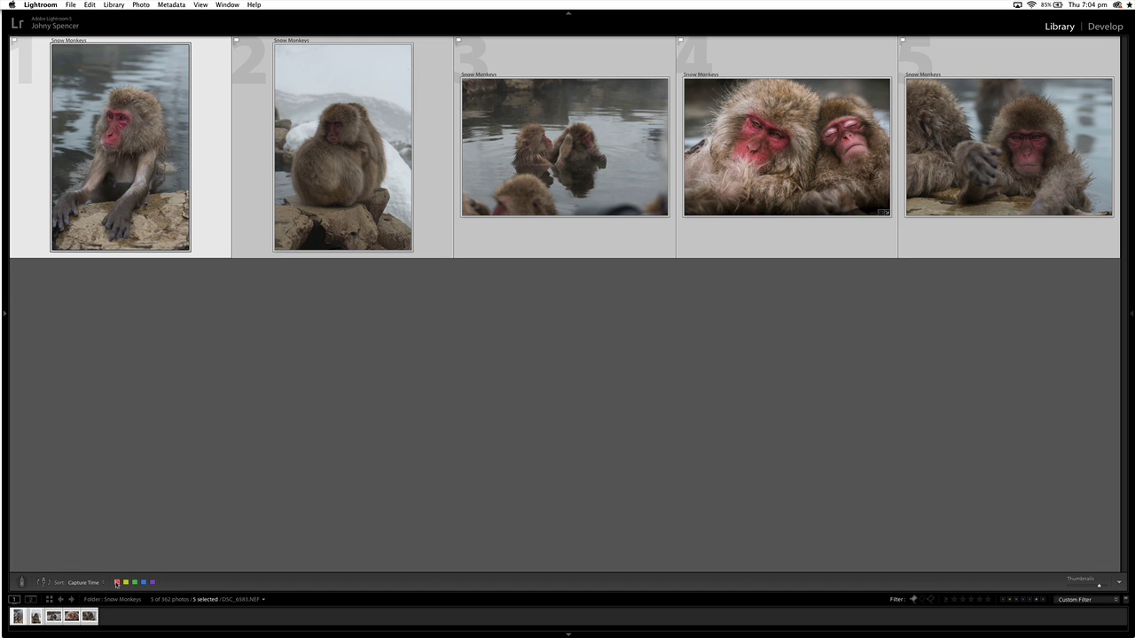
Step: Give the five selected picks a red colour label, then deselect them
left_click(116, 583)
left_click(435, 436)
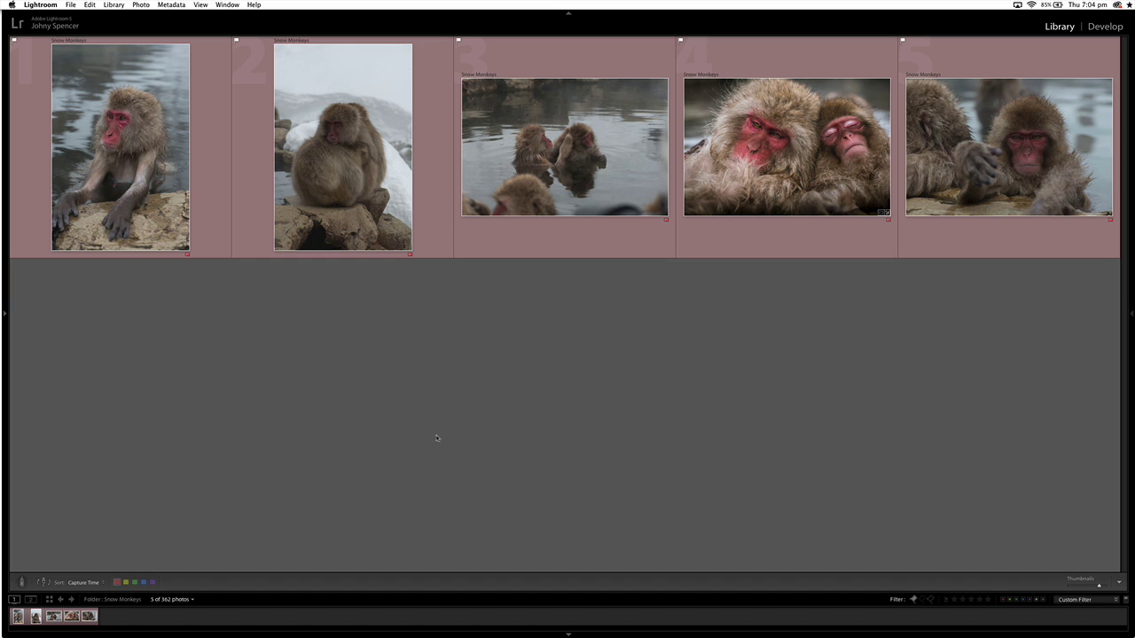